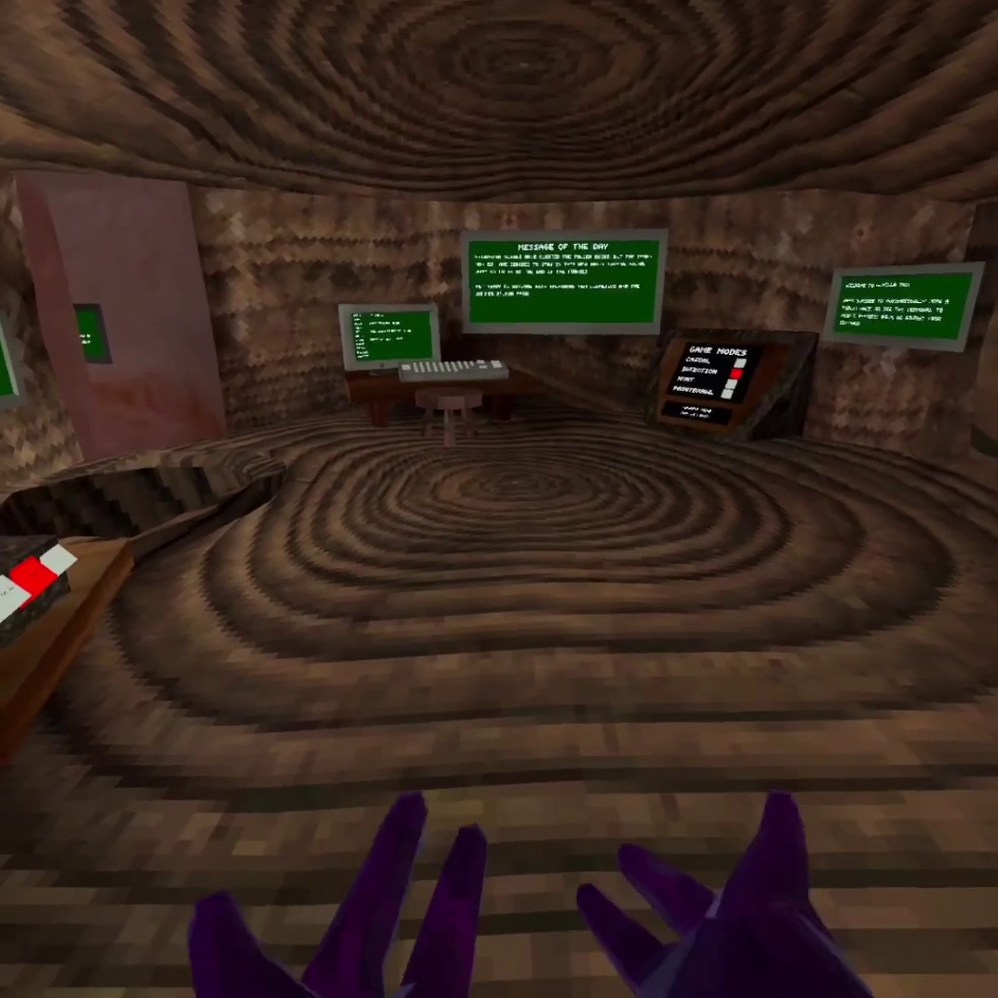
Switch from the game to Meta Quest Browser and search the web for "google drive" in a new tab.
key("super")
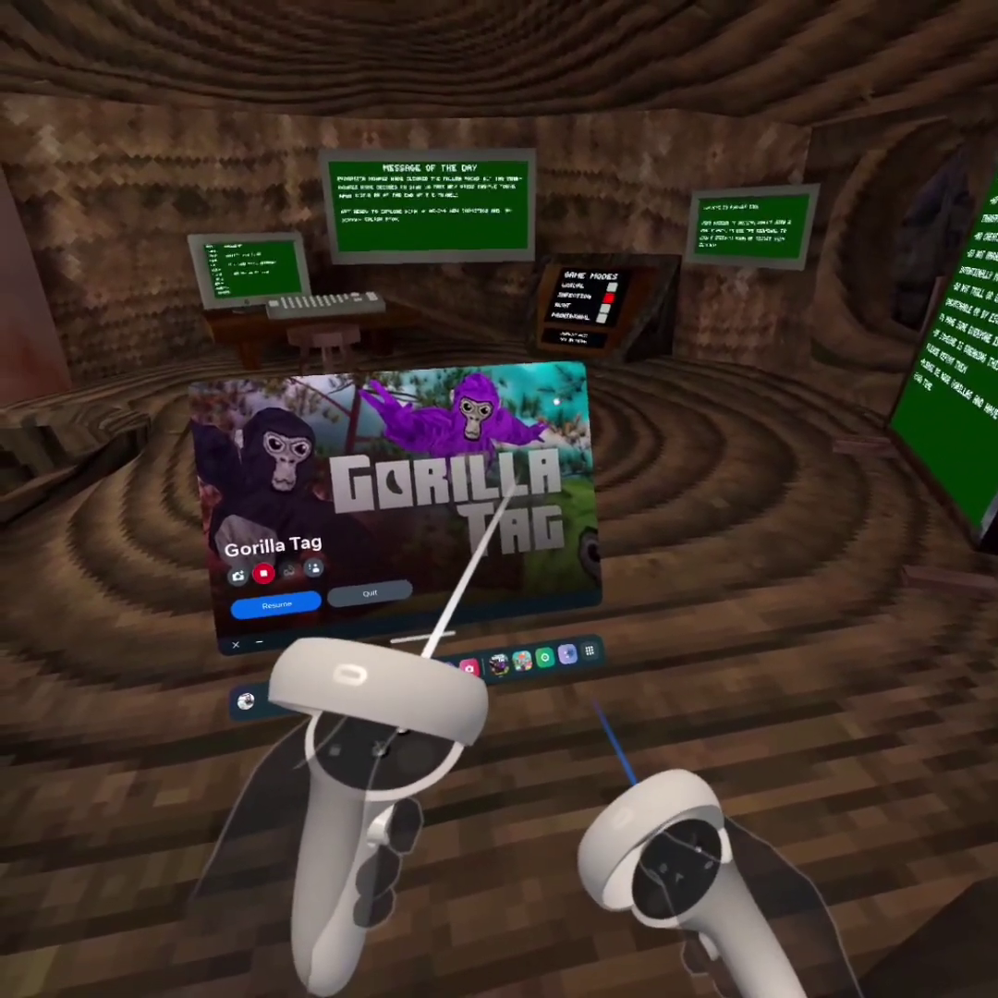
left_click(568, 653)
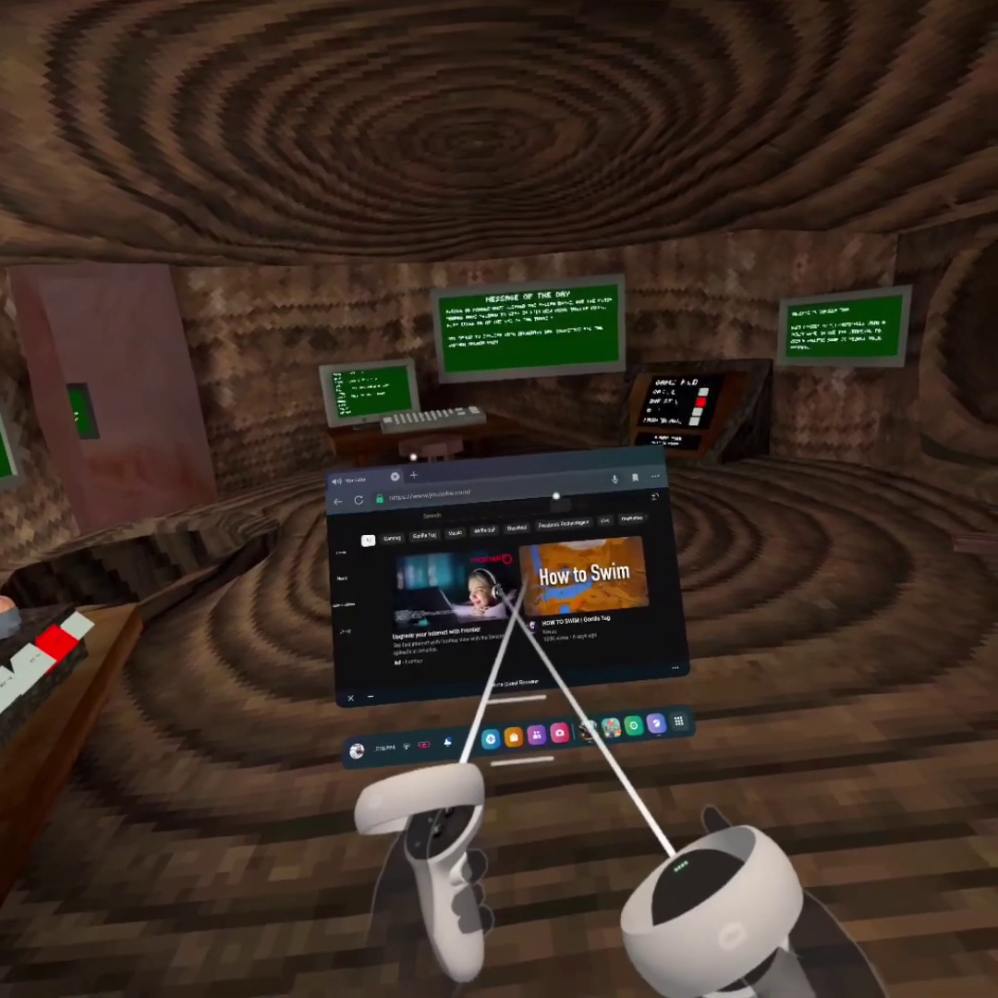
left_click(441, 467)
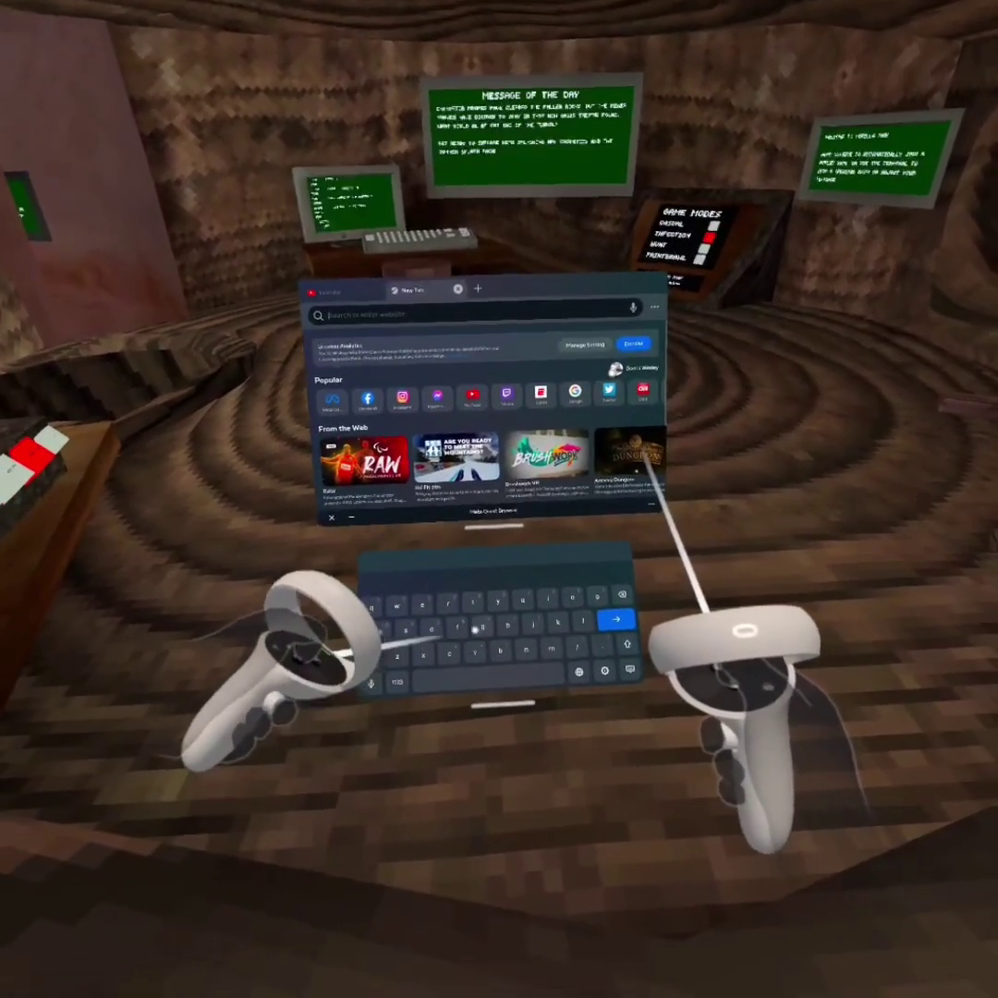
type("g")
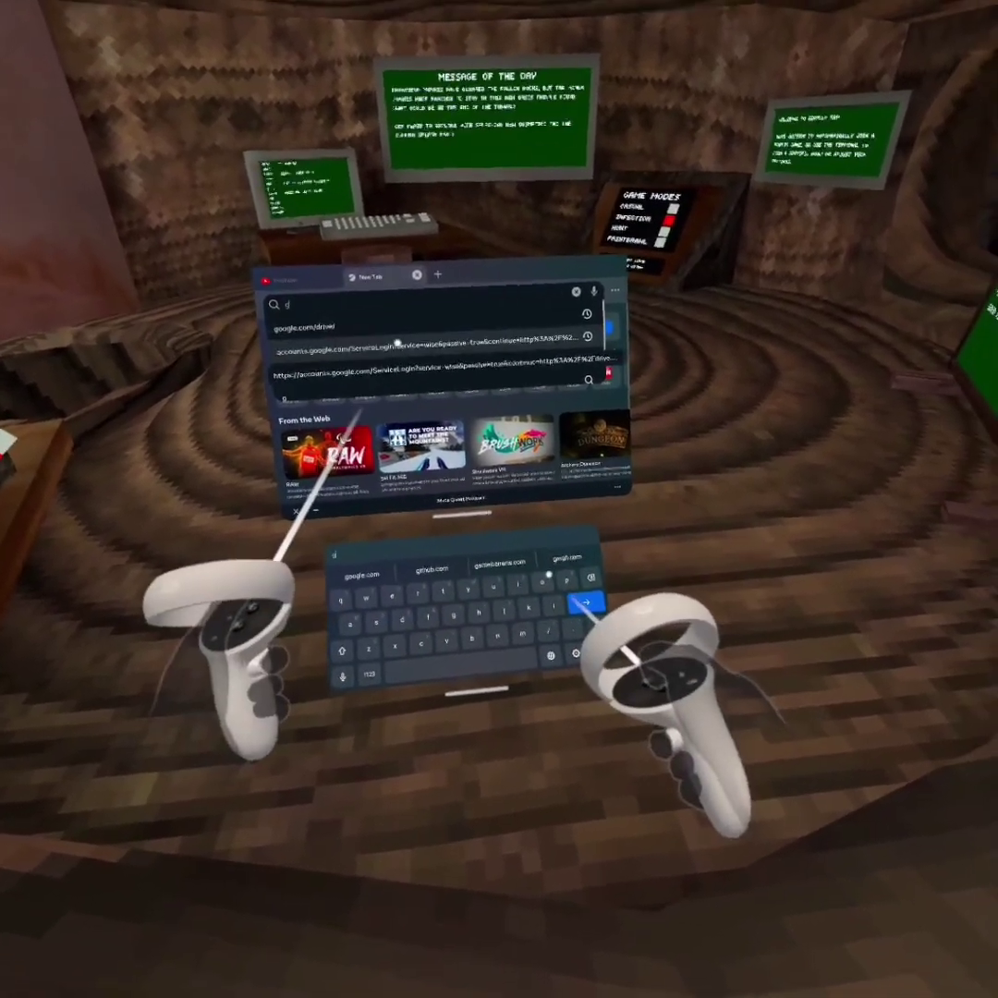
type("oog")
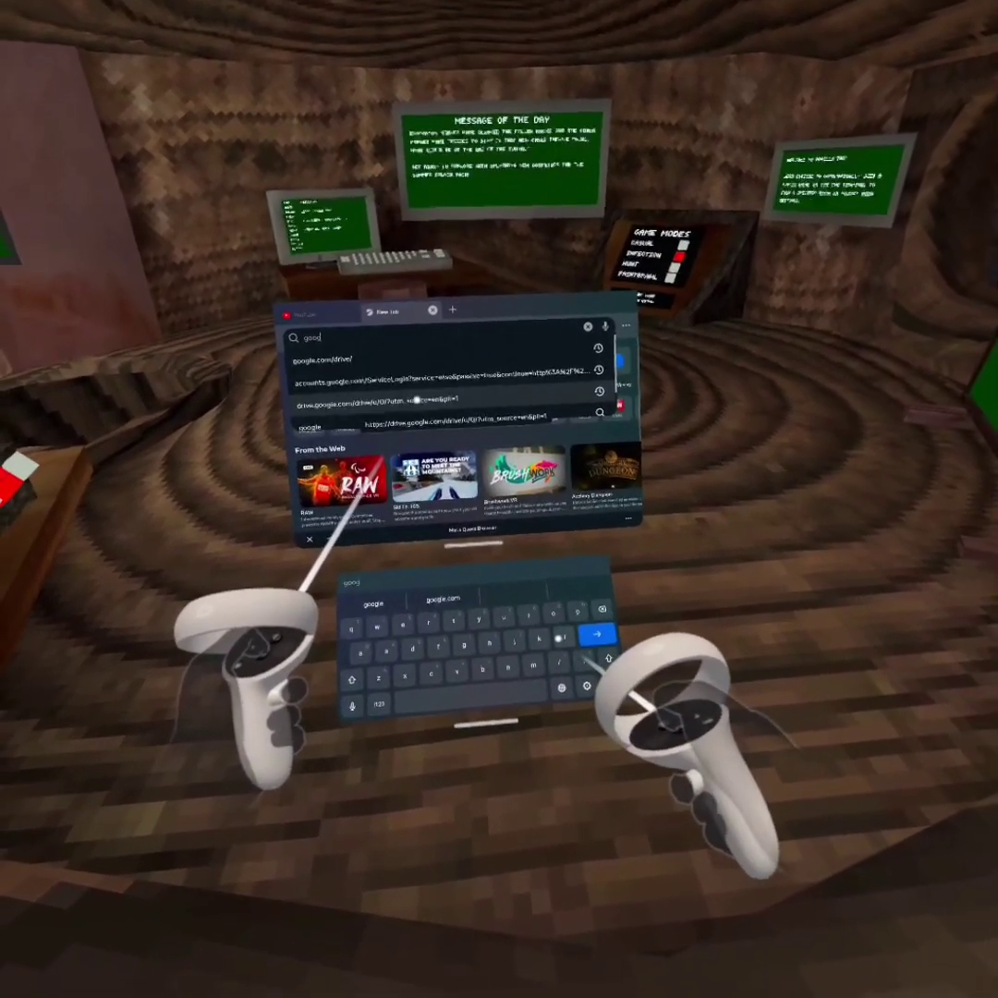
type("le driv")
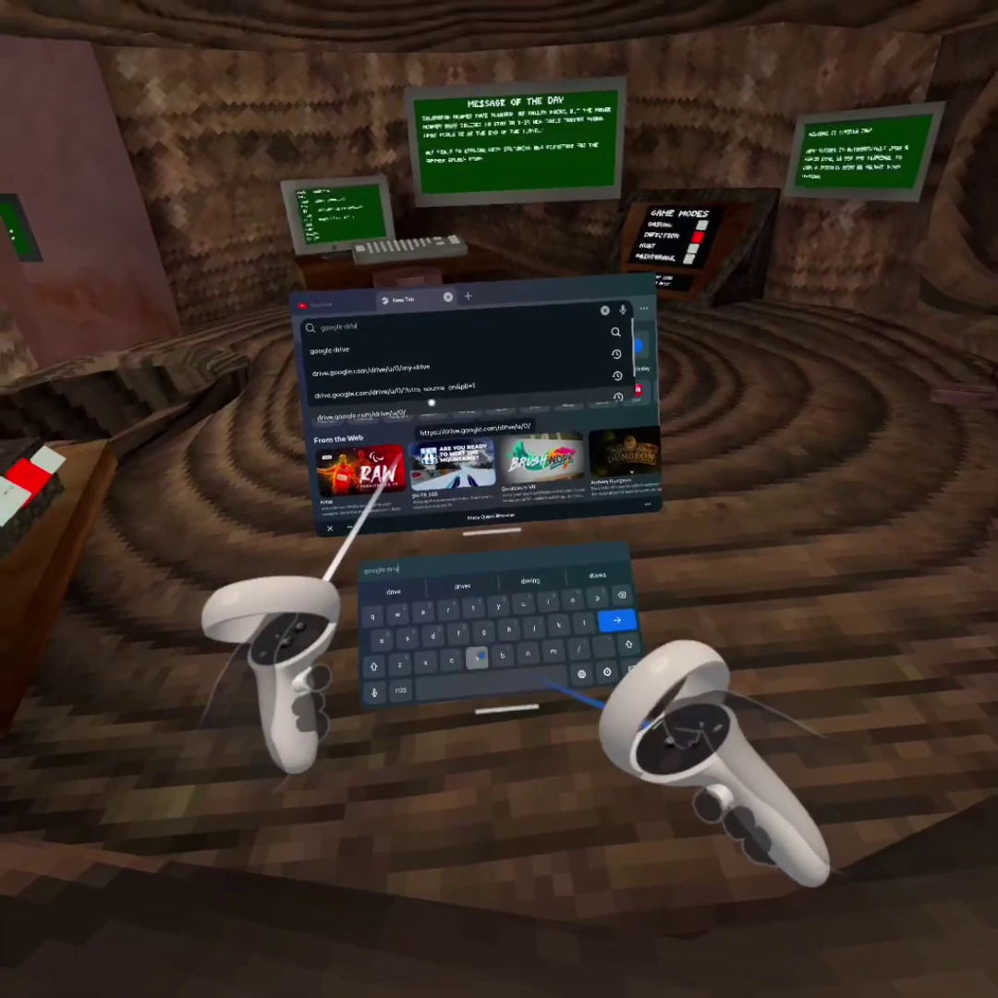
type("e")
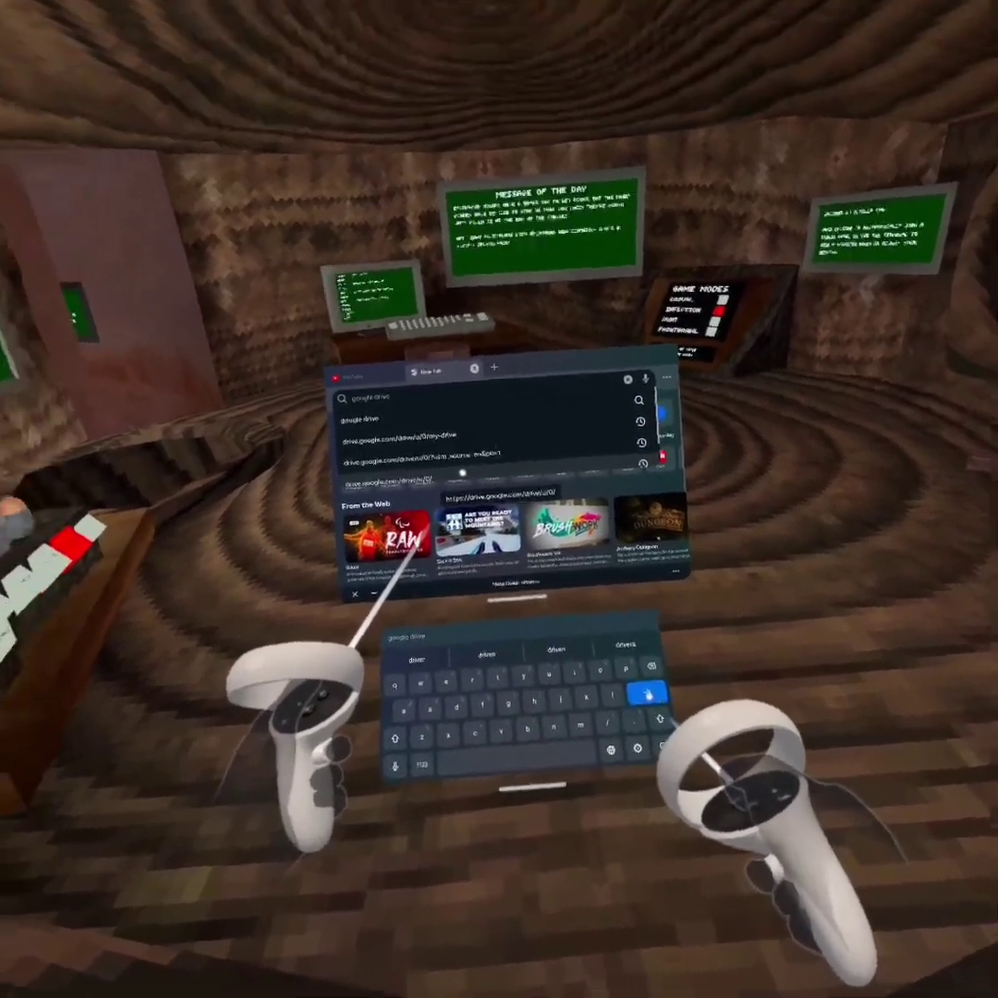
left_click(619, 614)
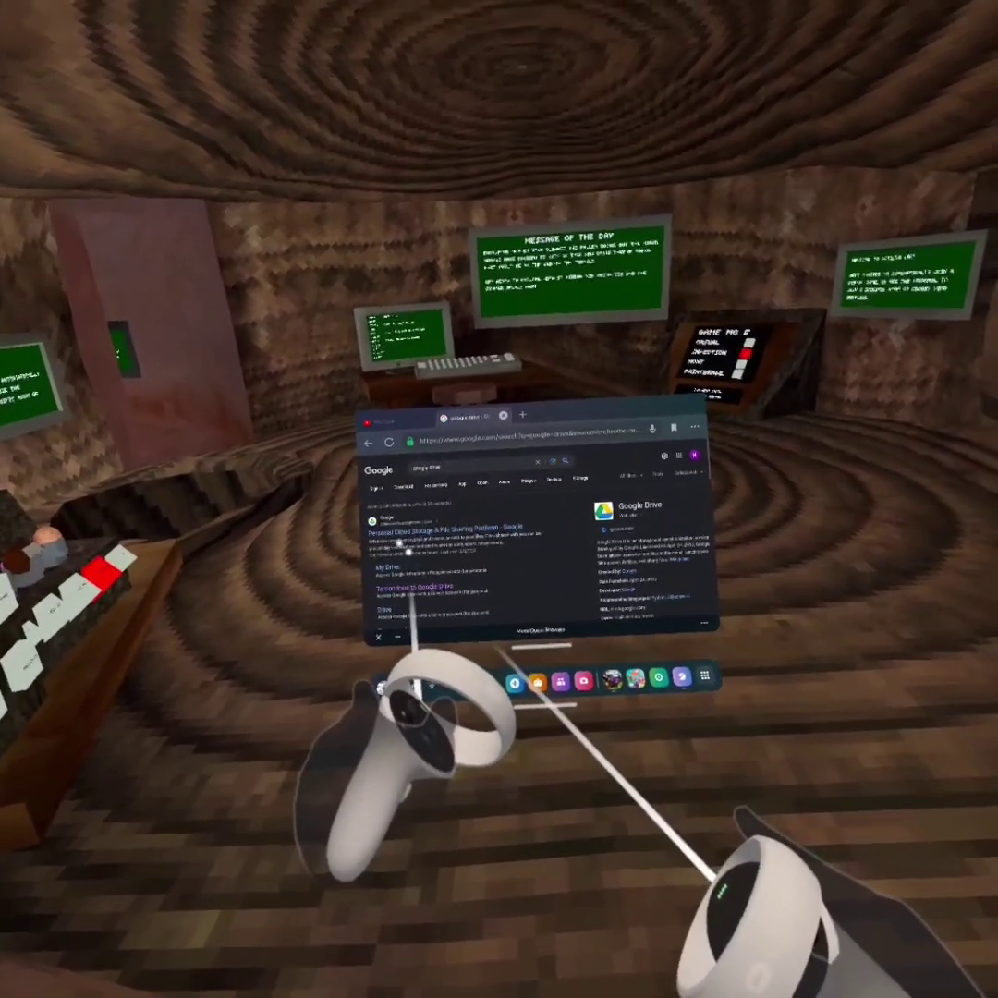
Open the Google Drive website from the search results and go to the My Drive folder.
left_click(397, 524)
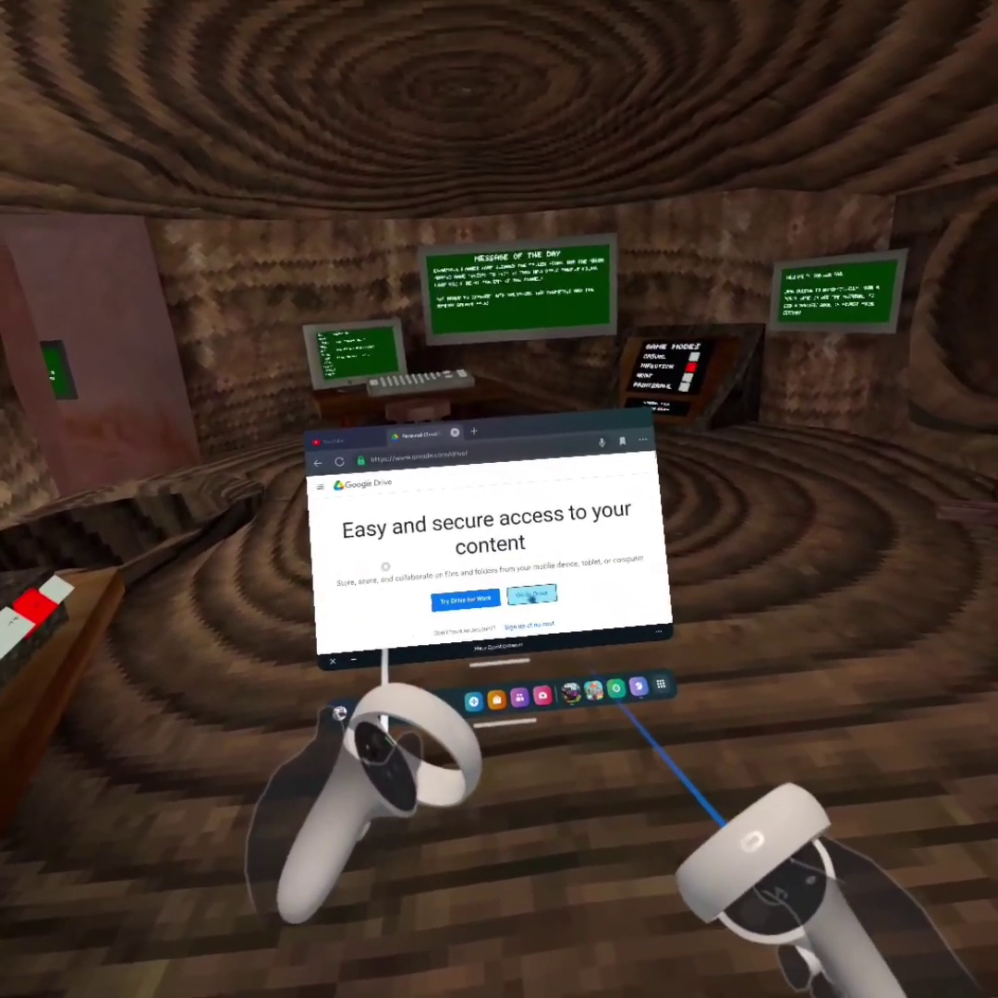
right_click(557, 584)
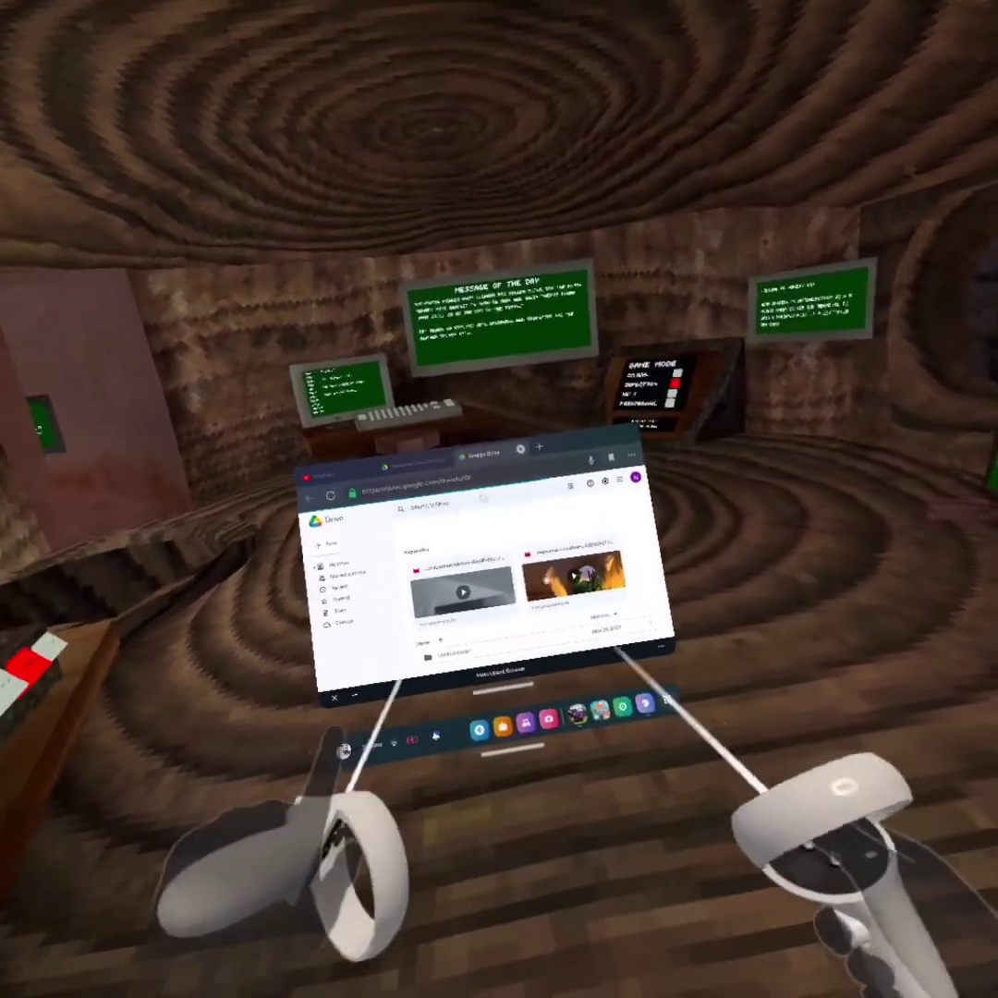
left_click(292, 559)
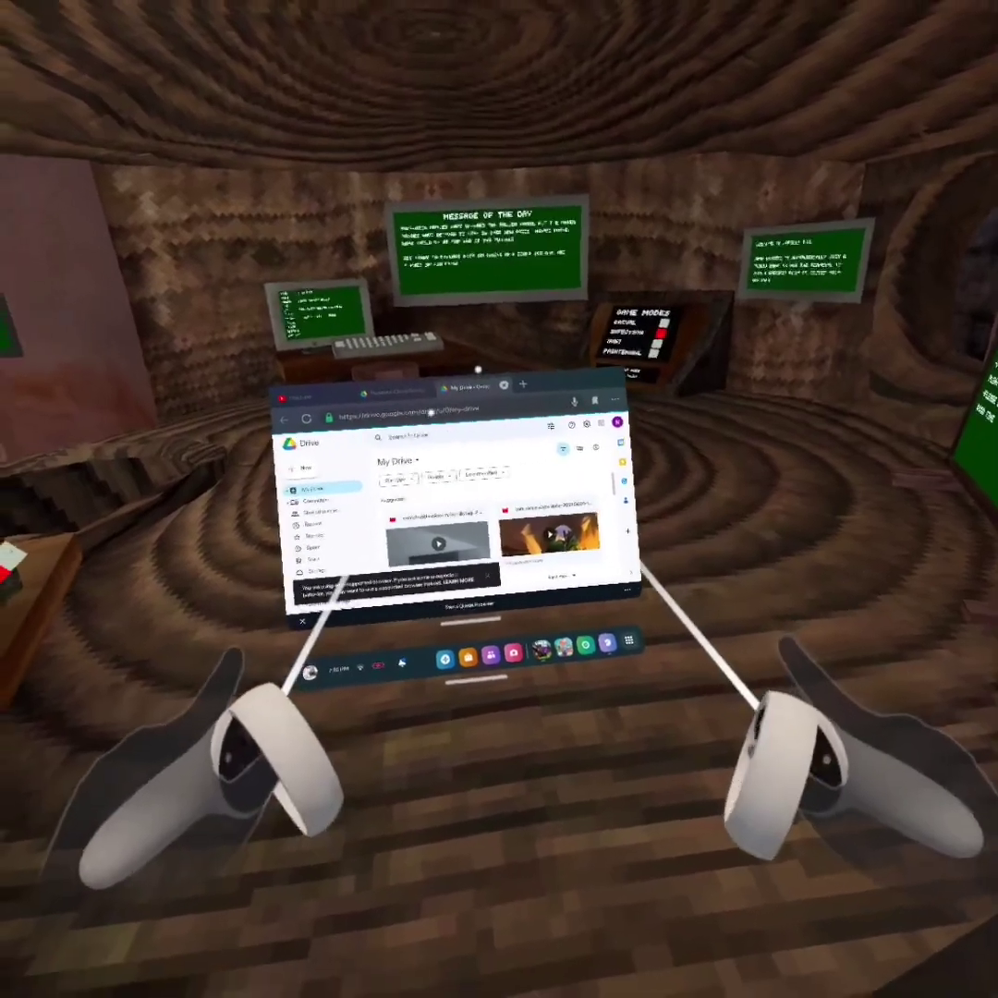
Upload the headset recording com.AnotherAxiom.GorillaTag-20230601-184431.mp4 to My Drive.
scroll(452, 513, "down", 2)
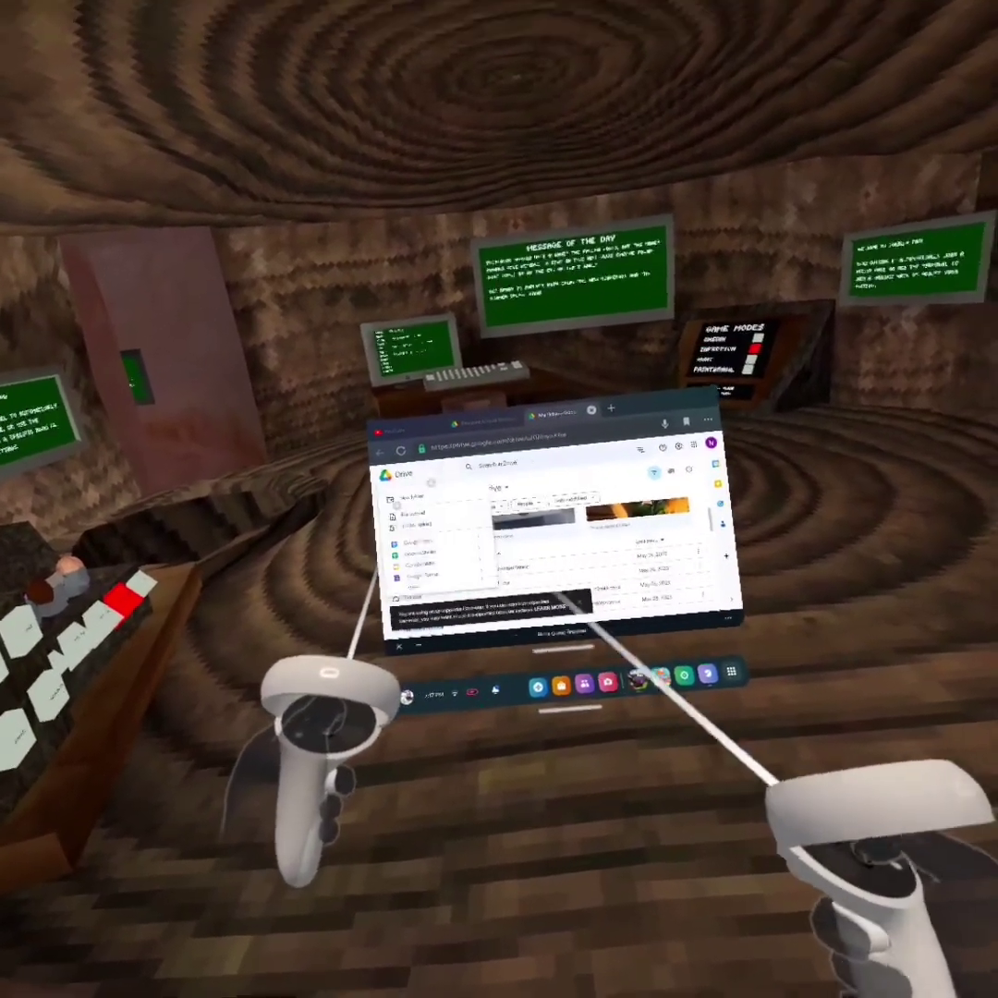
left_click(437, 516)
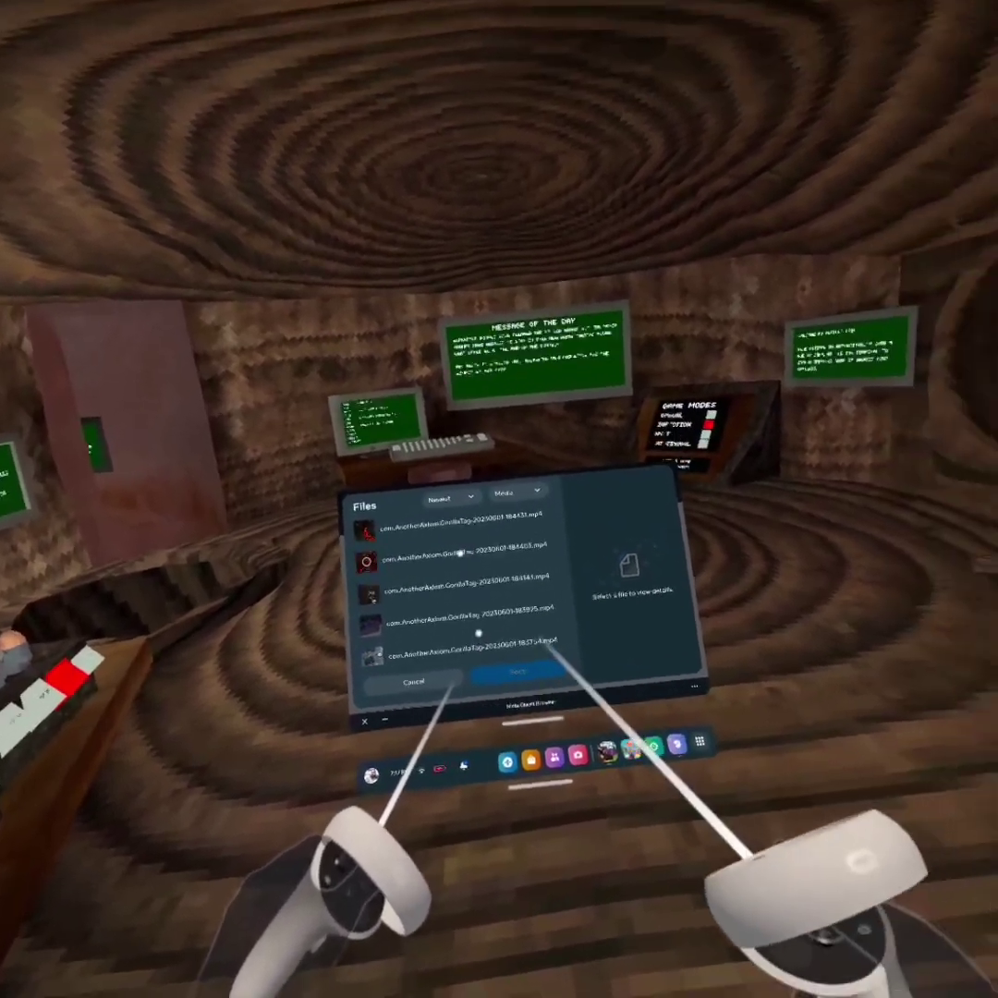
left_click(459, 553)
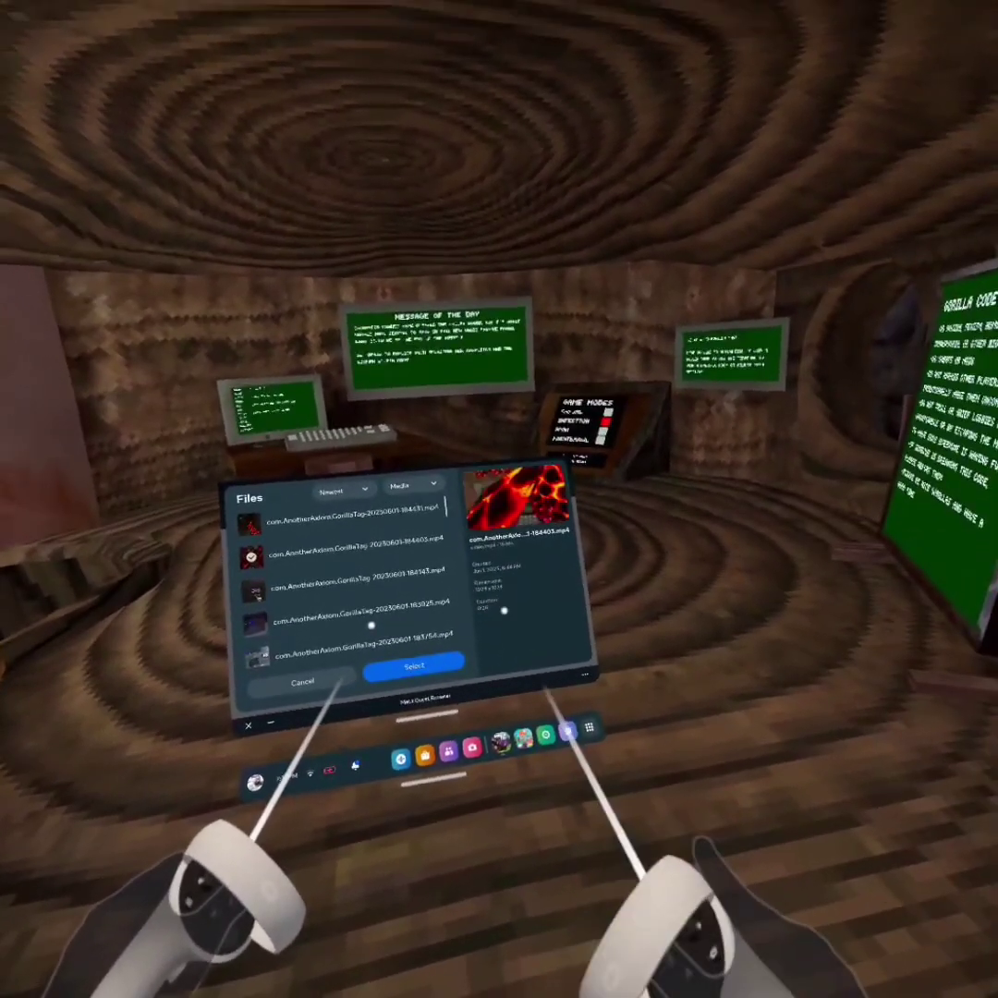
left_click(398, 519)
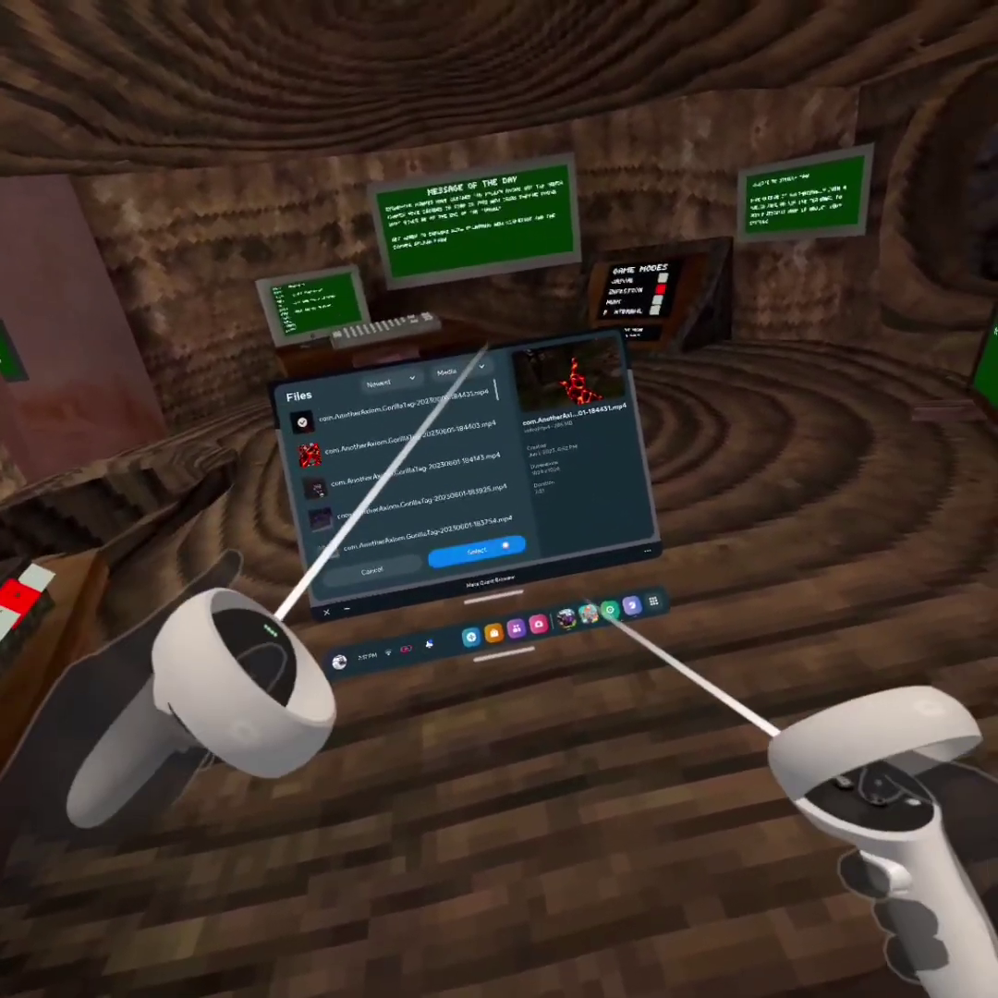
left_click(507, 563)
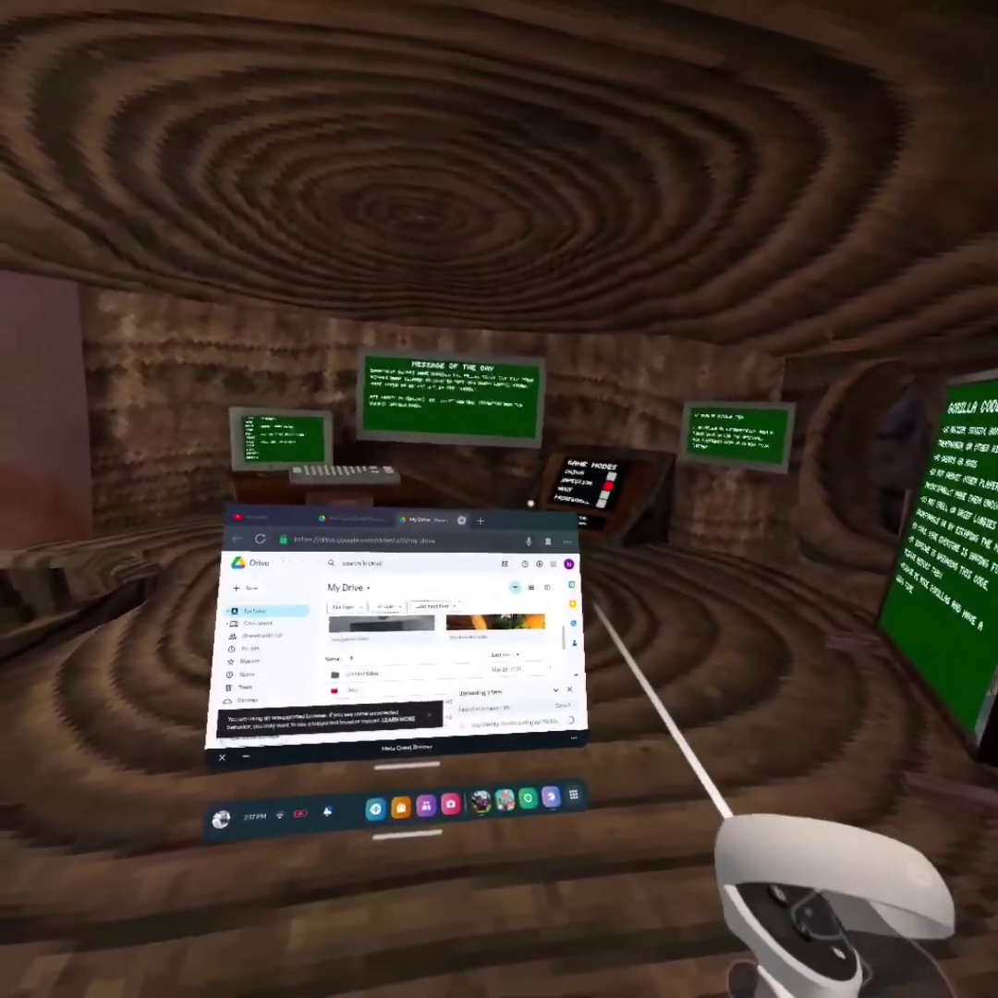
left_click(344, 474)
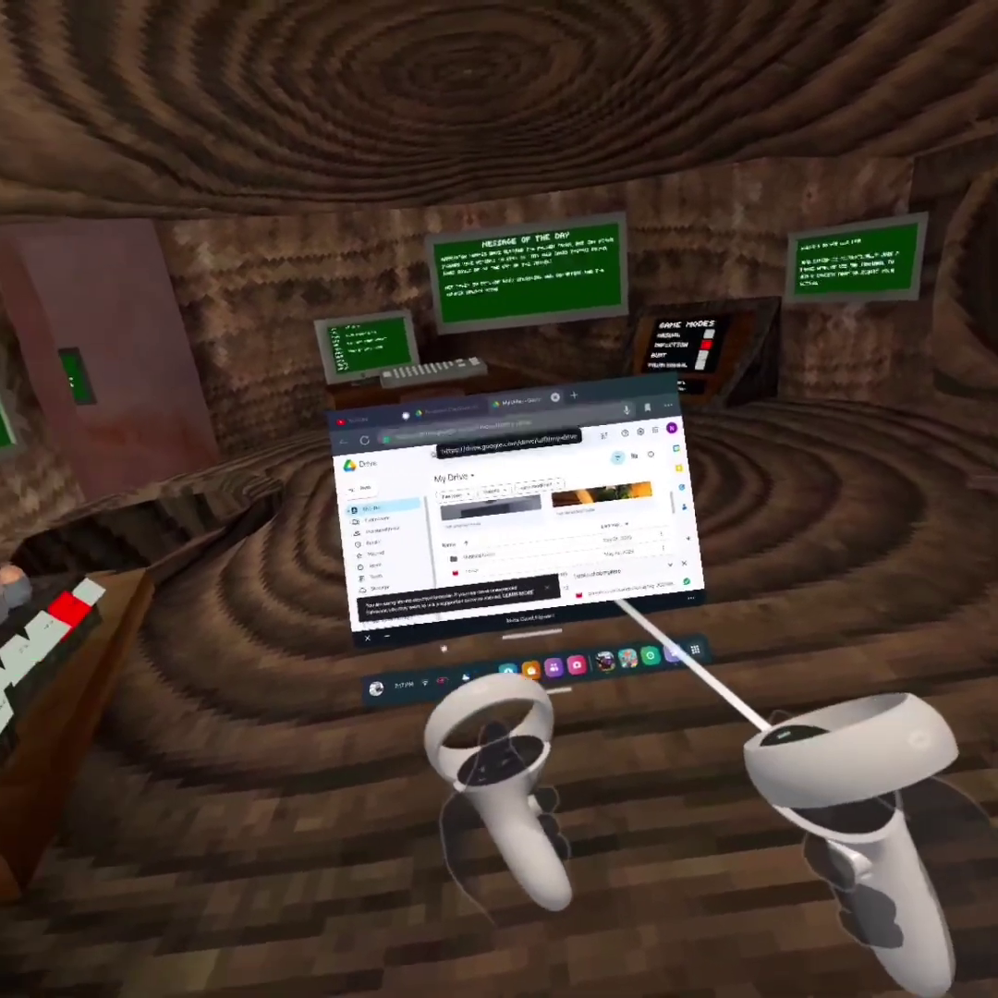
Check the account menu on the open YouTube page, and return to the My Drive page.
left_click(232, 409)
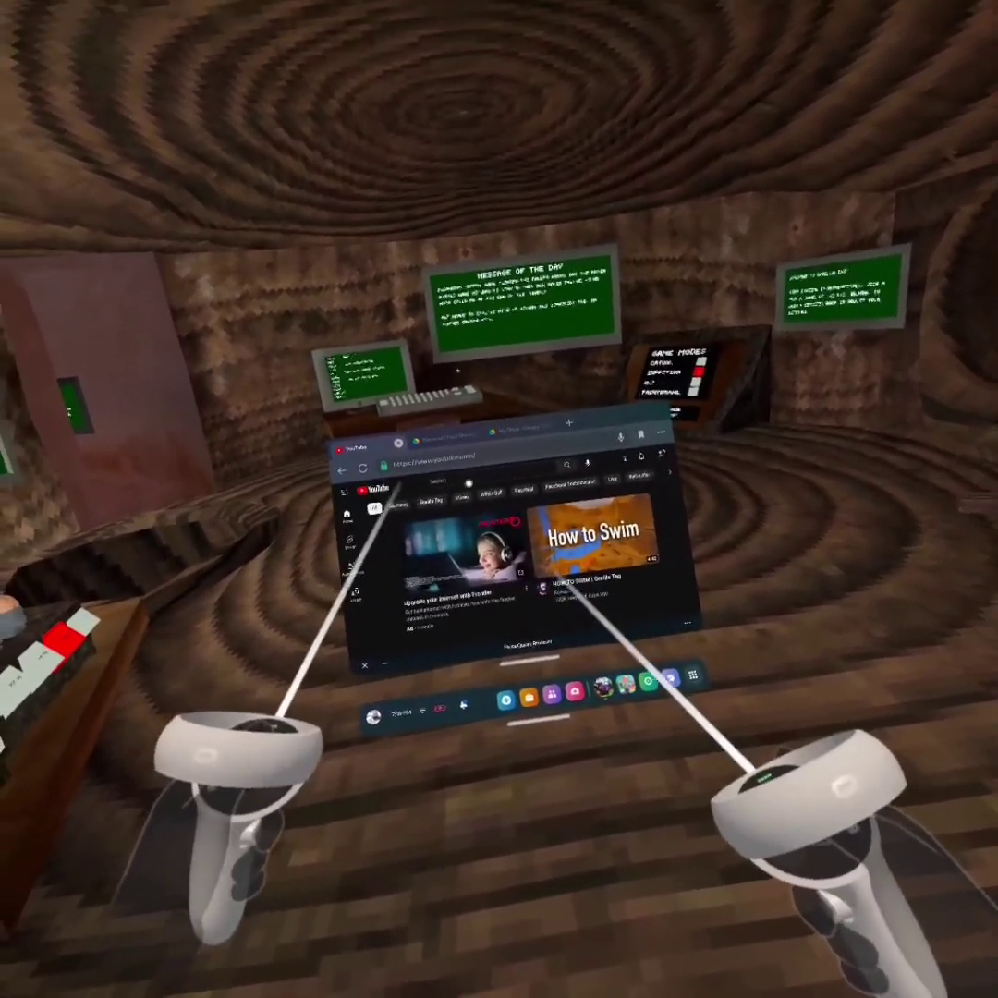
left_click(581, 471)
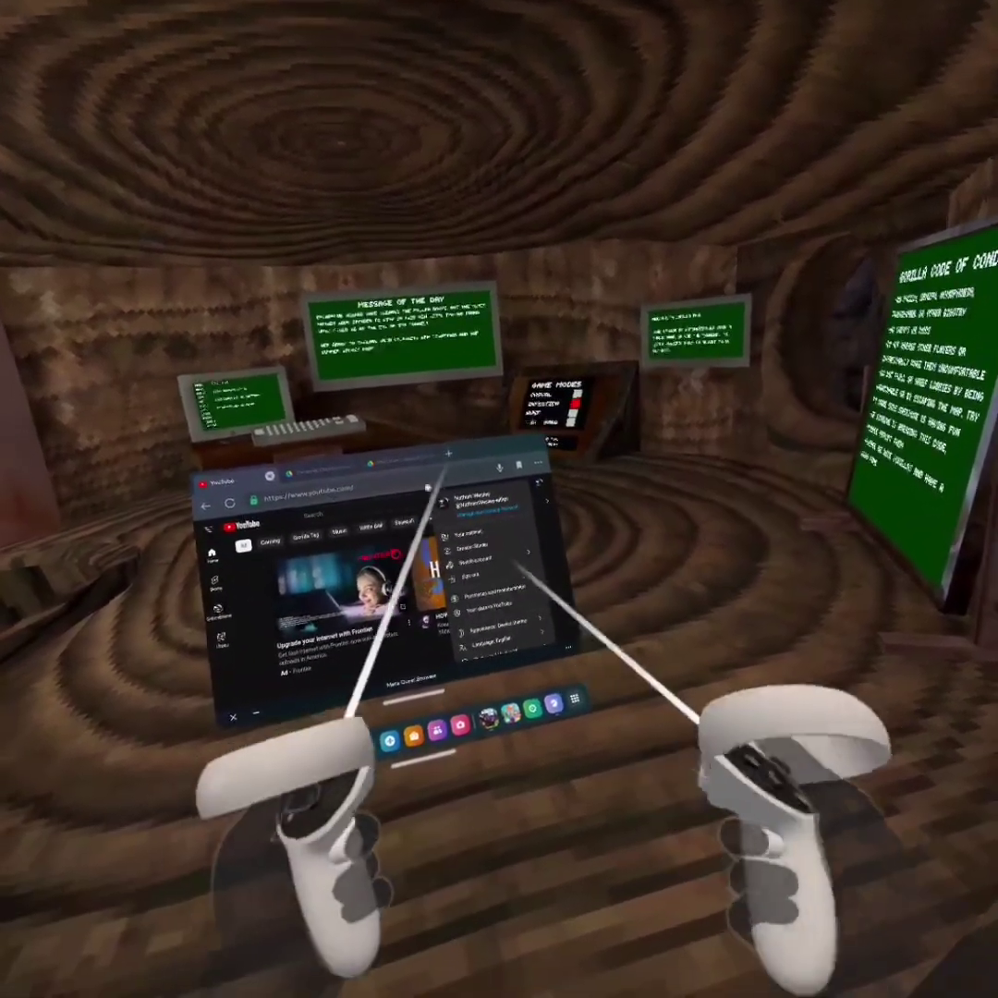
left_click(403, 446)
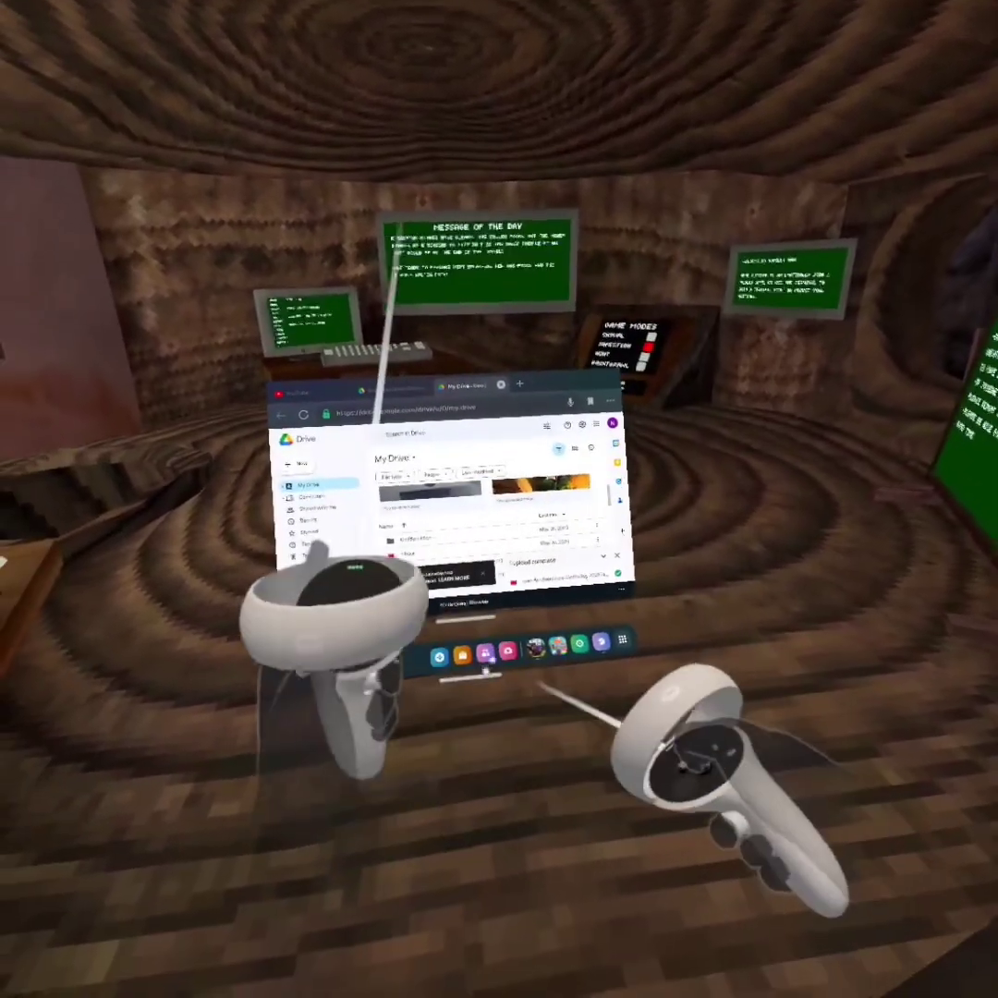
left_click(507, 652)
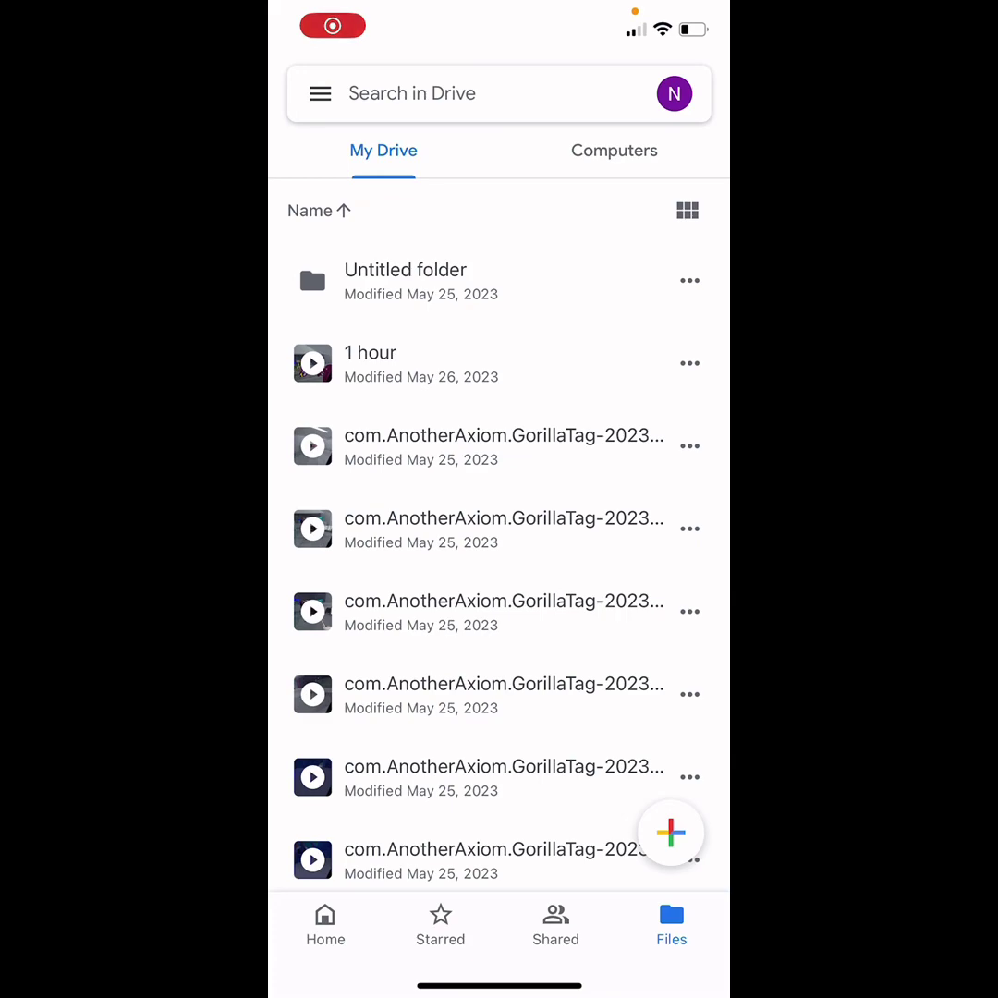
scroll(499, 536, "down", 15)
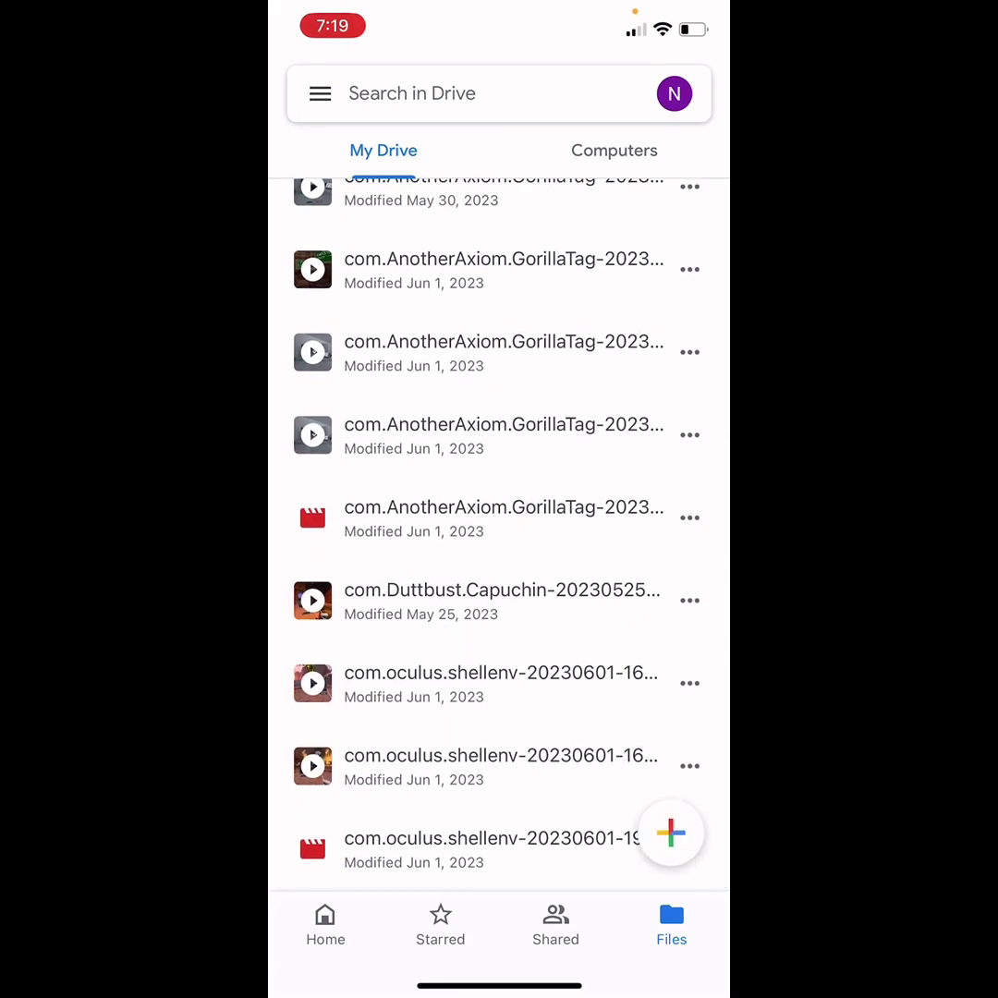
left_click(415, 848)
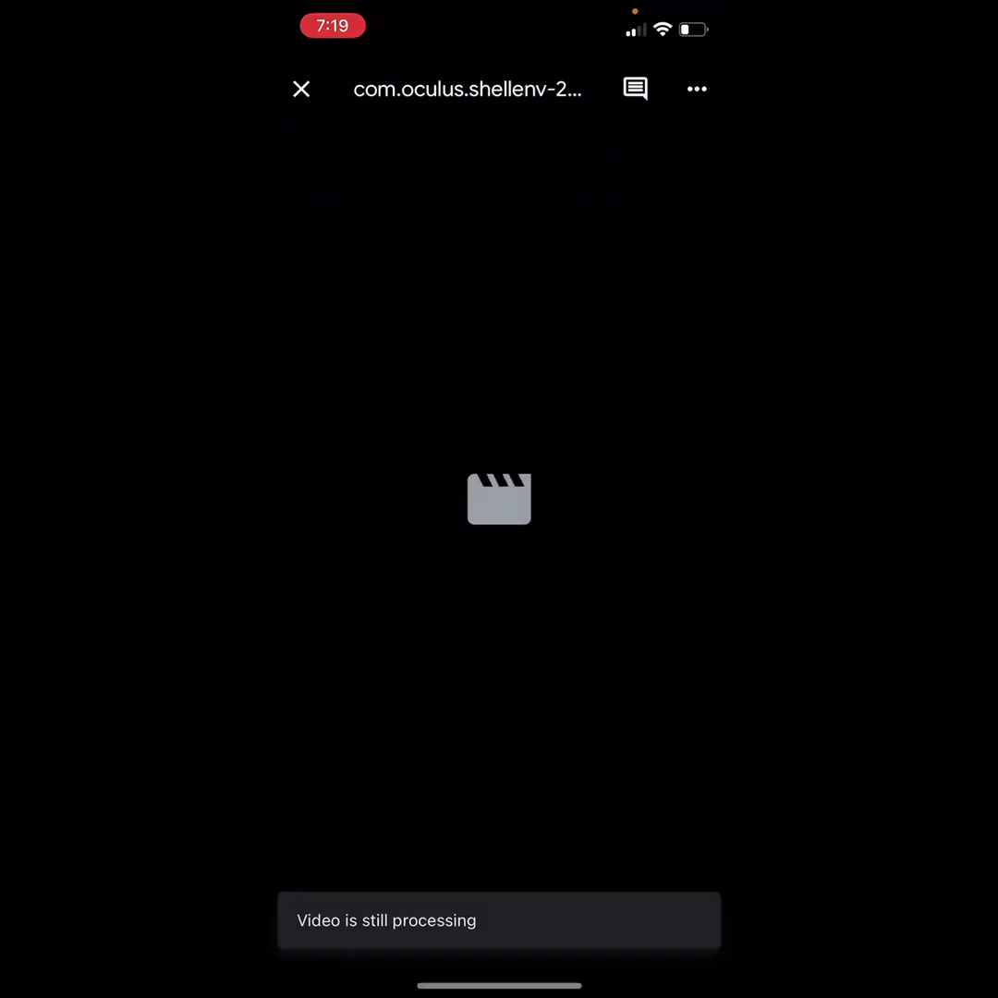
left_click(696, 89)
left_click_drag(499, 699, 498, 398)
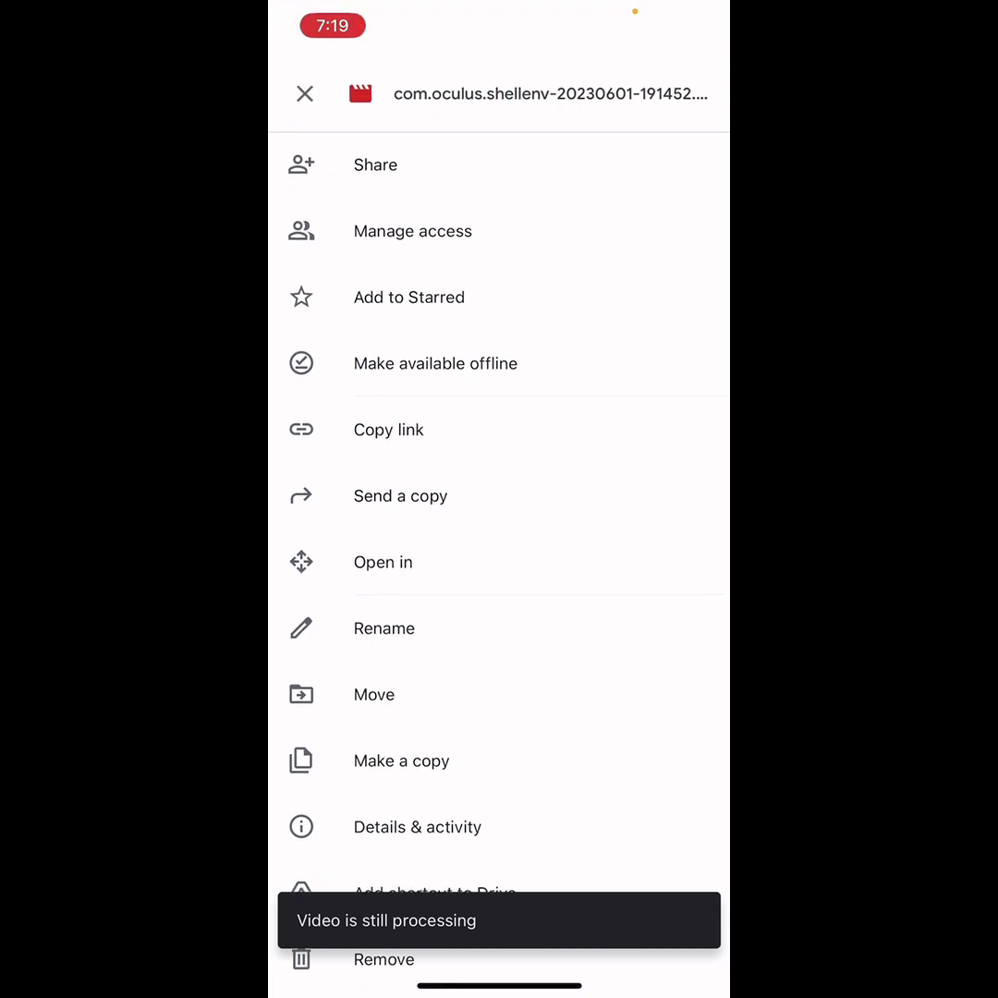
left_click(400, 495)
left_click(499, 626)
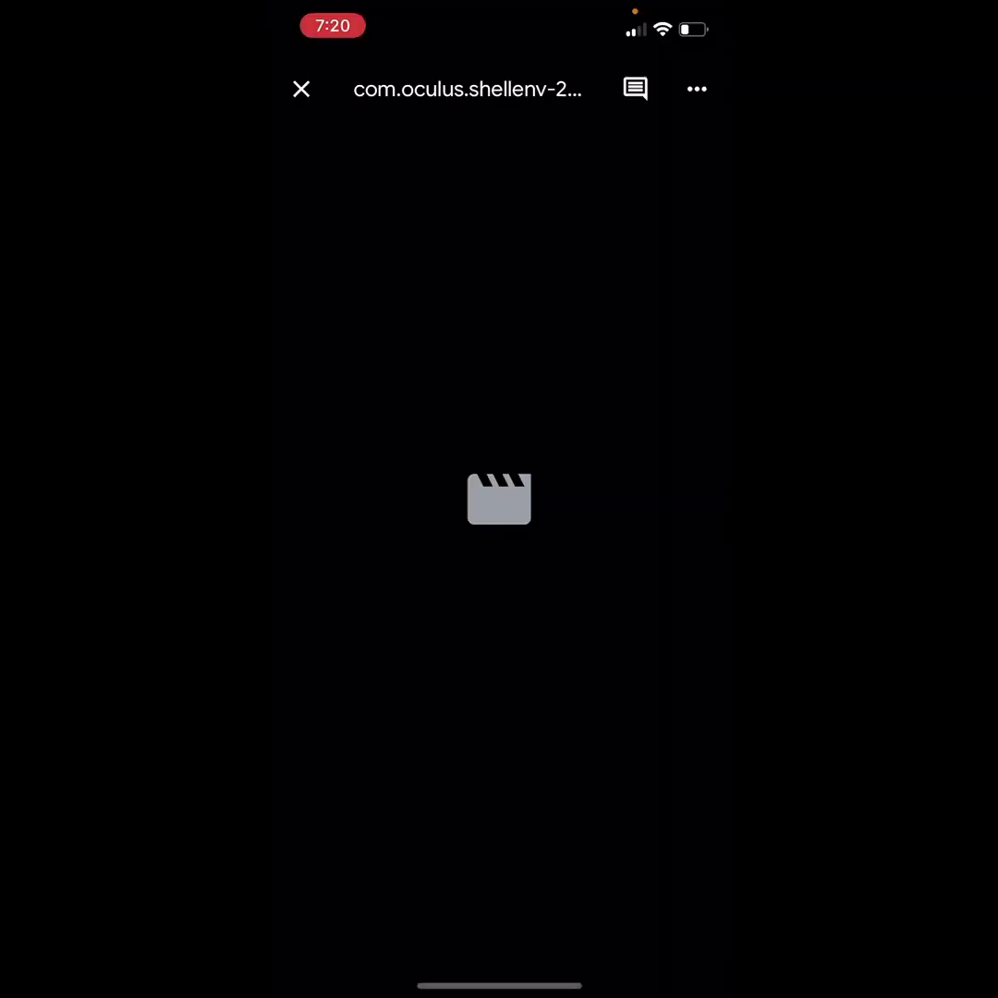
Leave Drive for the phone's home screen and examine the editing apps in the Utilities and Photo & Video folders.
left_click_drag(498, 983, 499, 573)
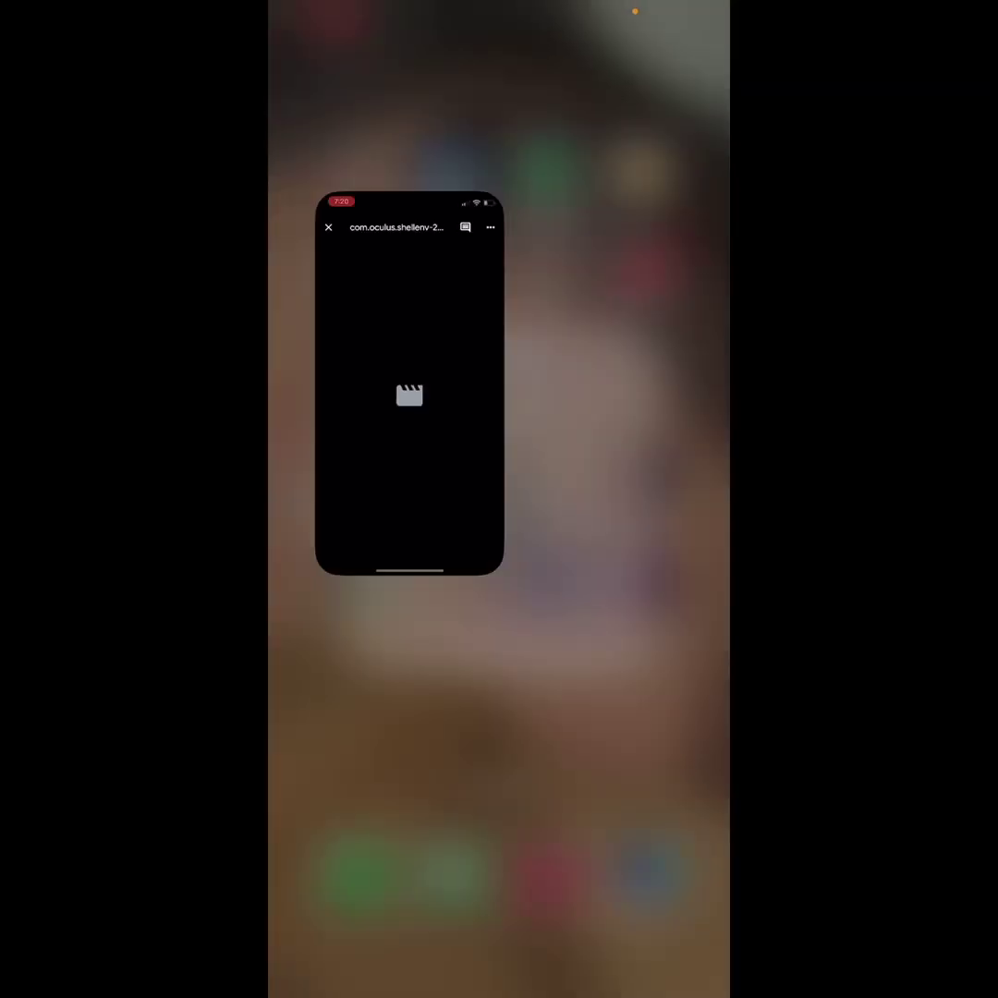
left_click(445, 359)
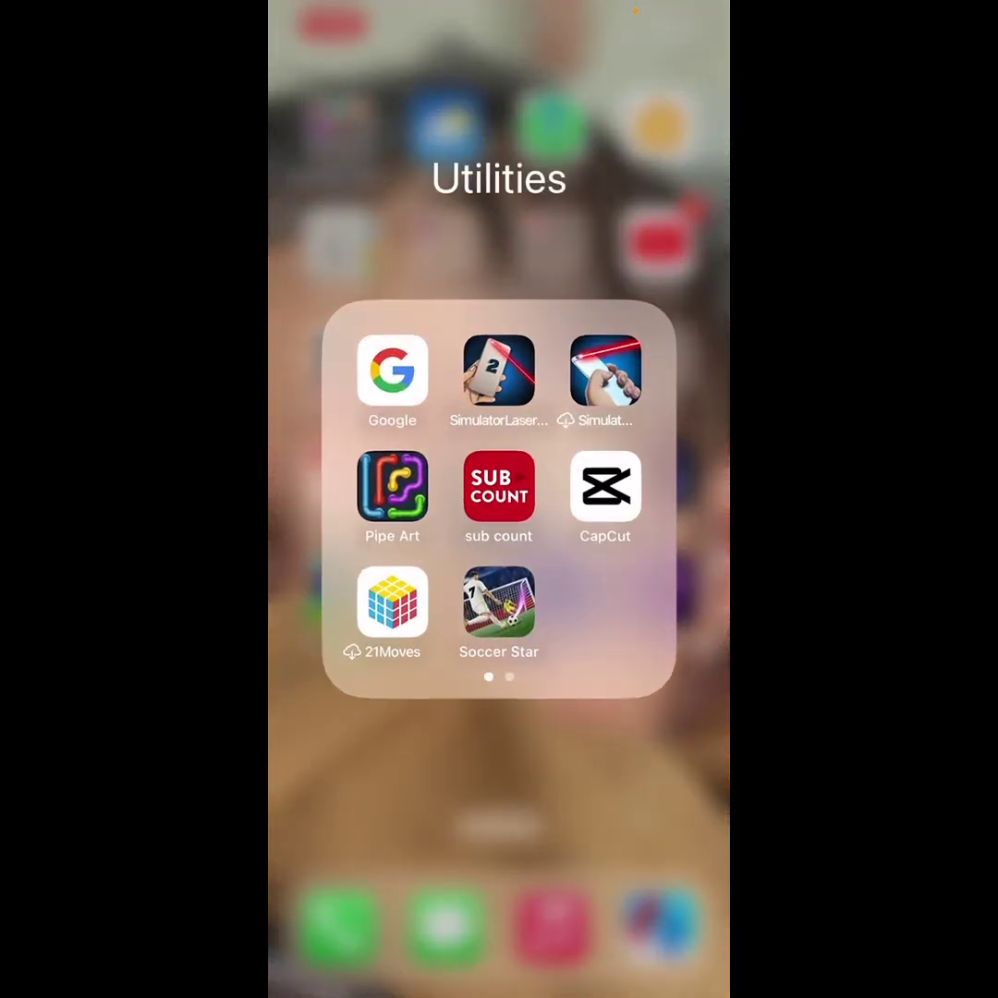
left_click(499, 776)
left_click(338, 359)
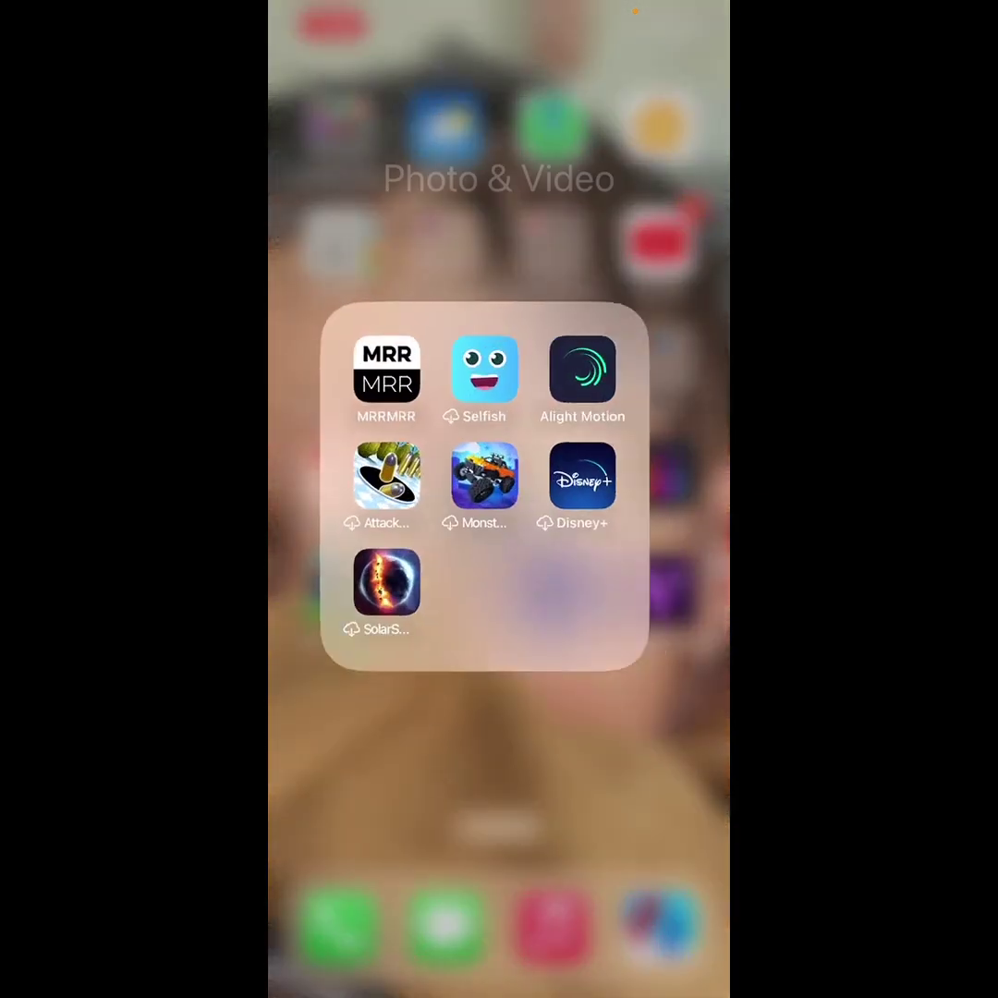
left_click(499, 776)
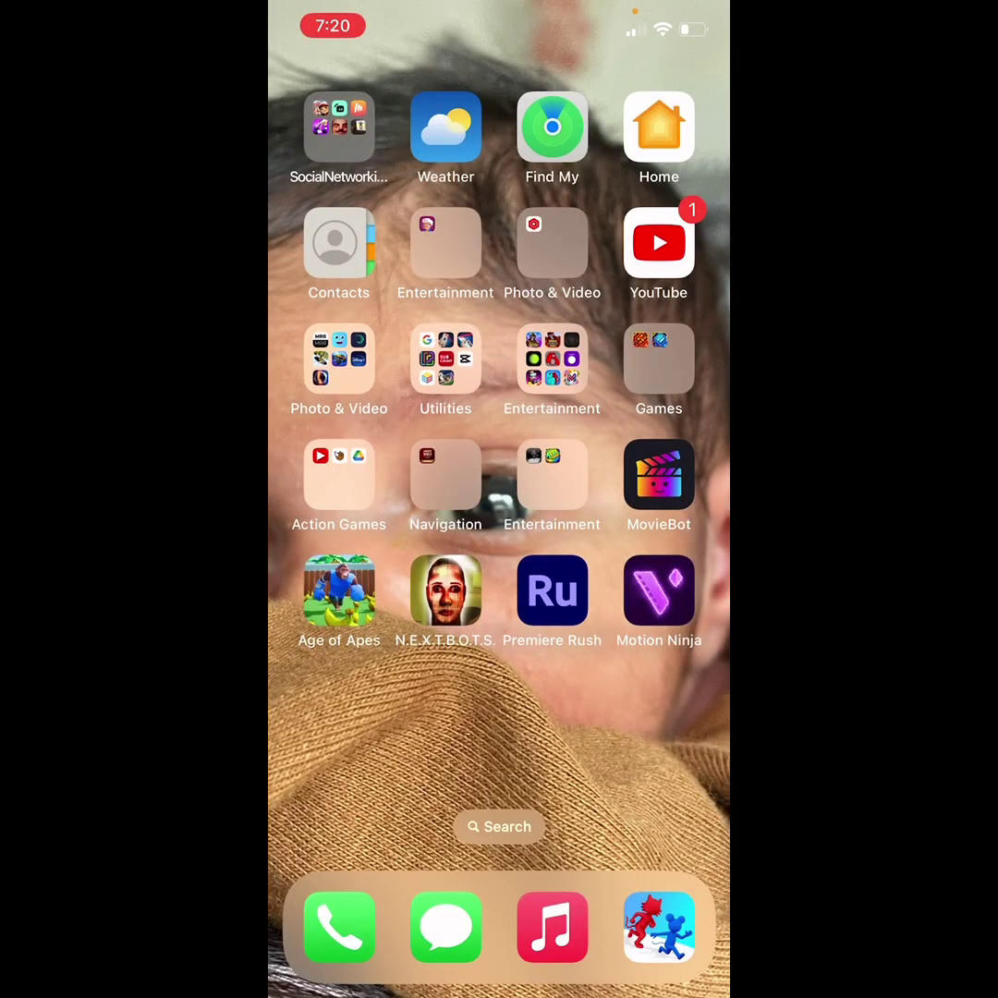
left_click(445, 358)
left_click(499, 775)
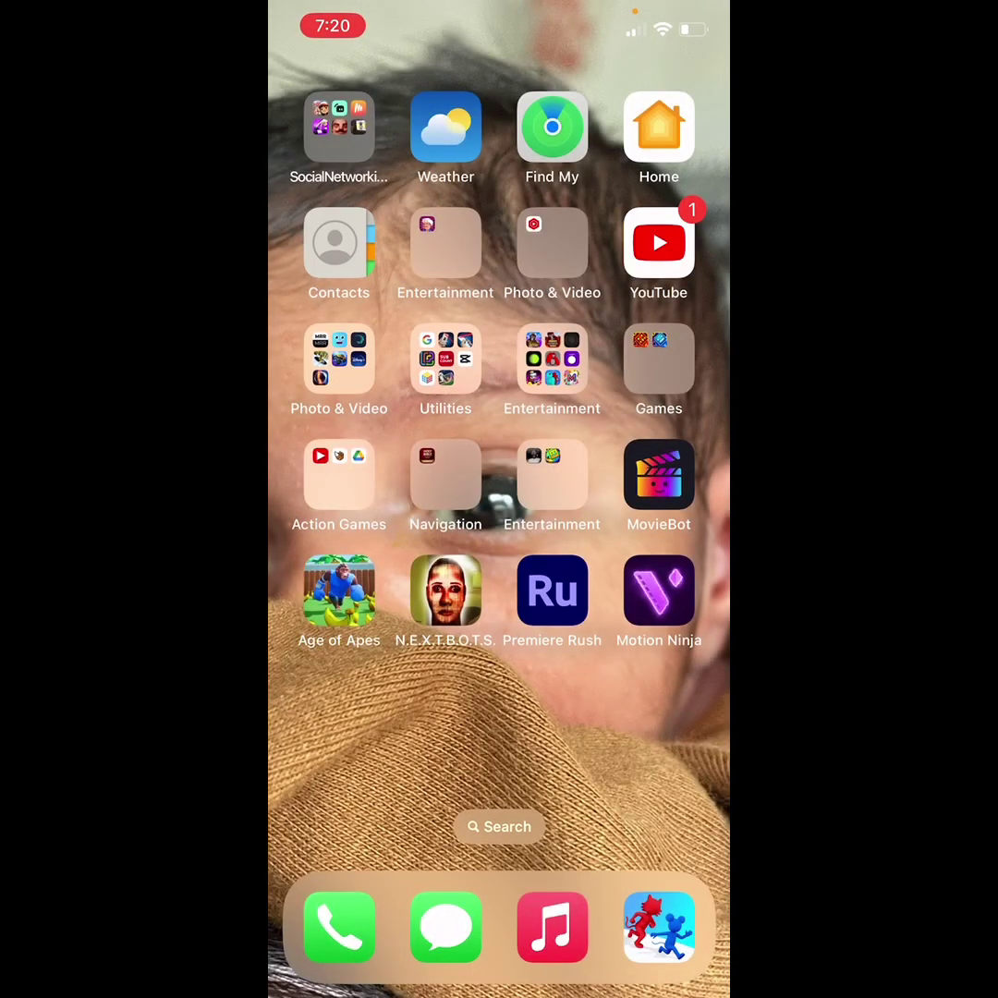